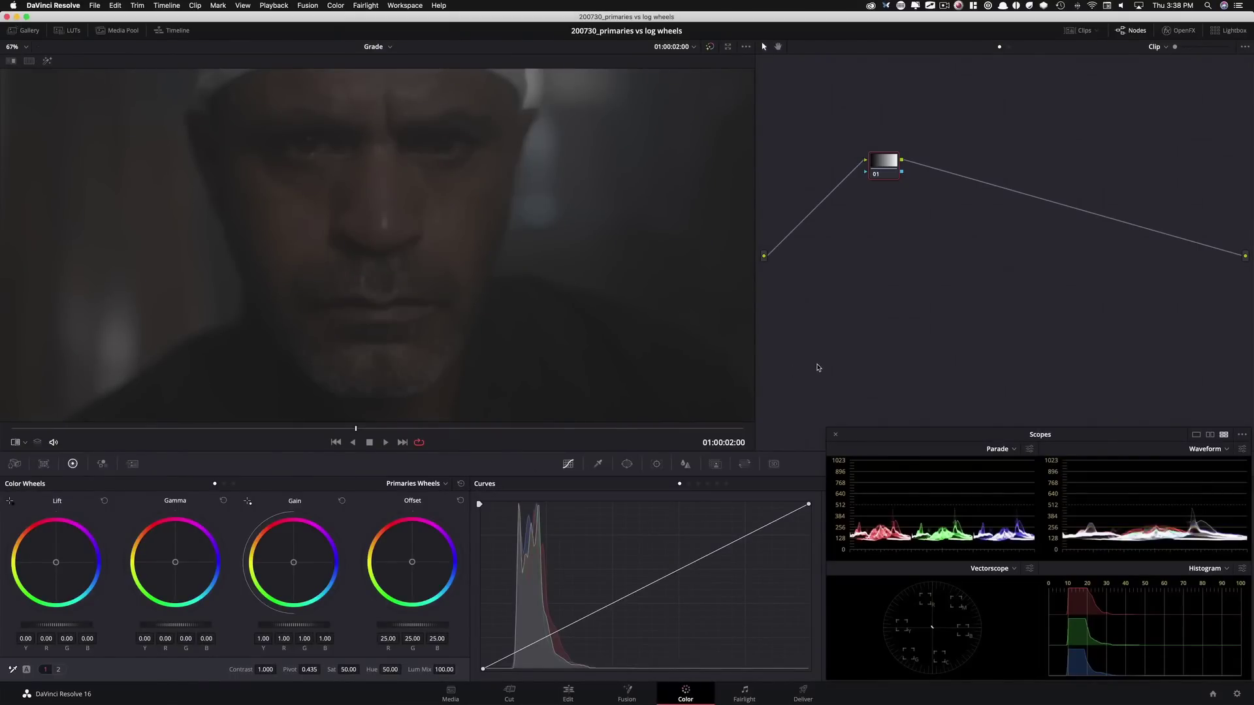
# Scrub through the timeline from the face shot and park the playhead midway through the grayscale gradient clip.
pyautogui.moveTo(90, 432); pyautogui.dragTo(358, 439)
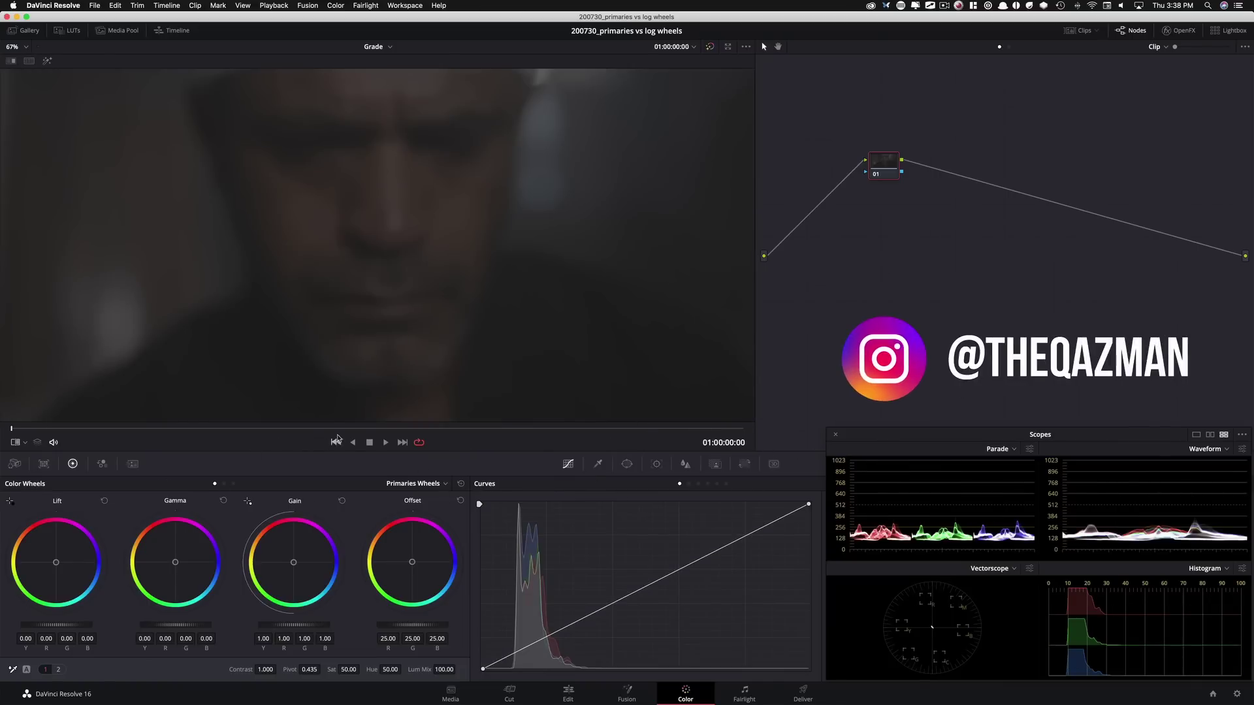
pyautogui.moveTo(377, 431); pyautogui.dragTo(327, 430)
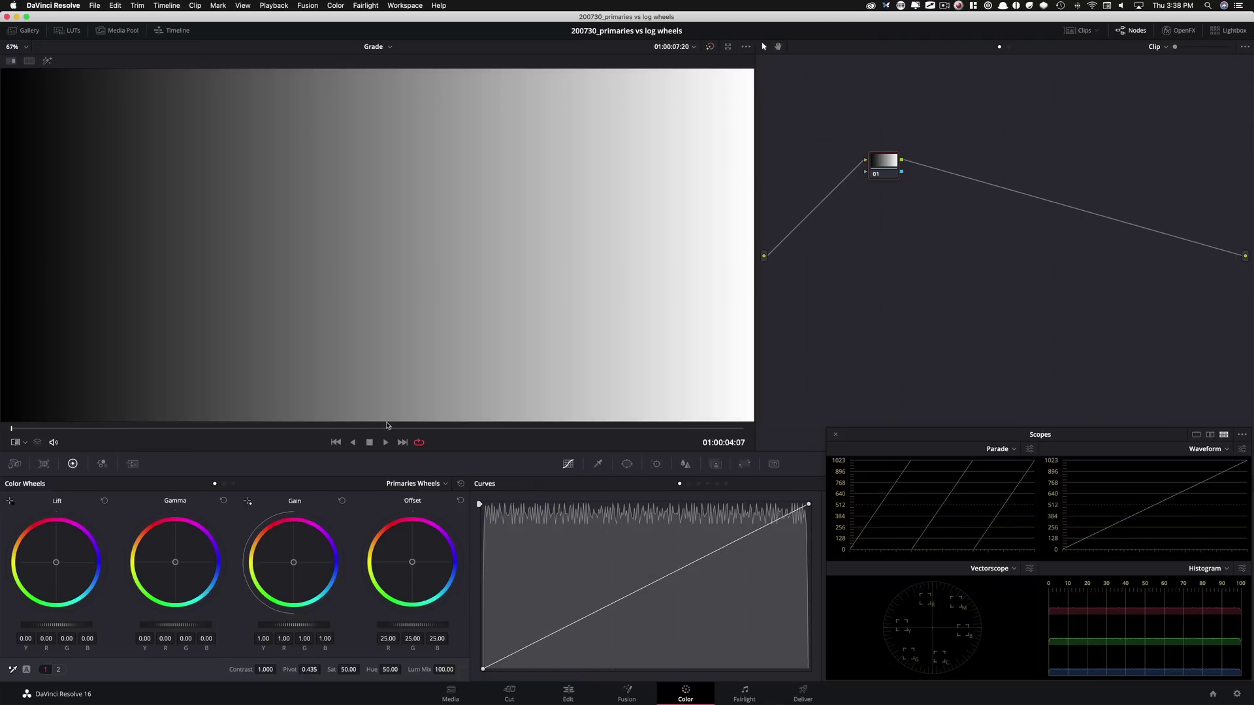
pyautogui.moveTo(361, 433); pyautogui.dragTo(371, 431)
# Try the primaries Gain master wheel at 2.85 and at lower levels on the gradient, and reset Gain.
pyautogui.moveTo(282, 626); pyautogui.dragTo(988, 633)
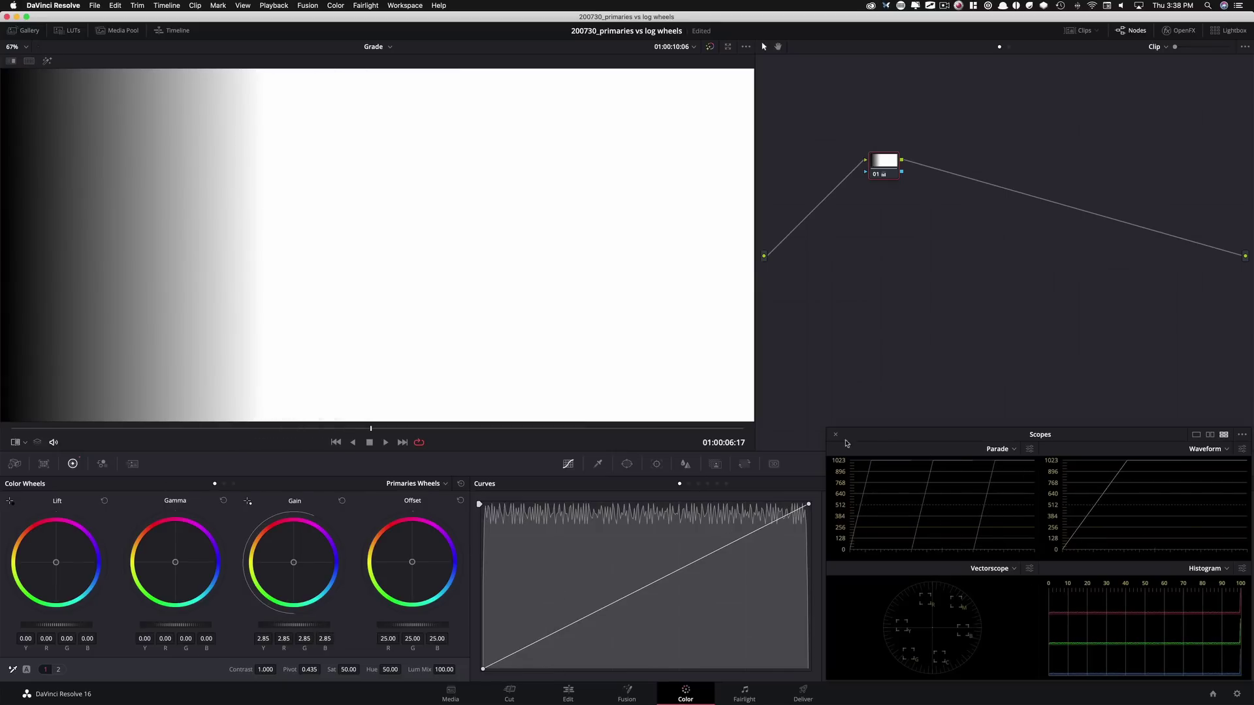
pyautogui.moveTo(306, 629); pyautogui.dragTo(67, 613)
pyautogui.moveTo(305, 634); pyautogui.dragTo(366, 633)
pyautogui.click(342, 501)
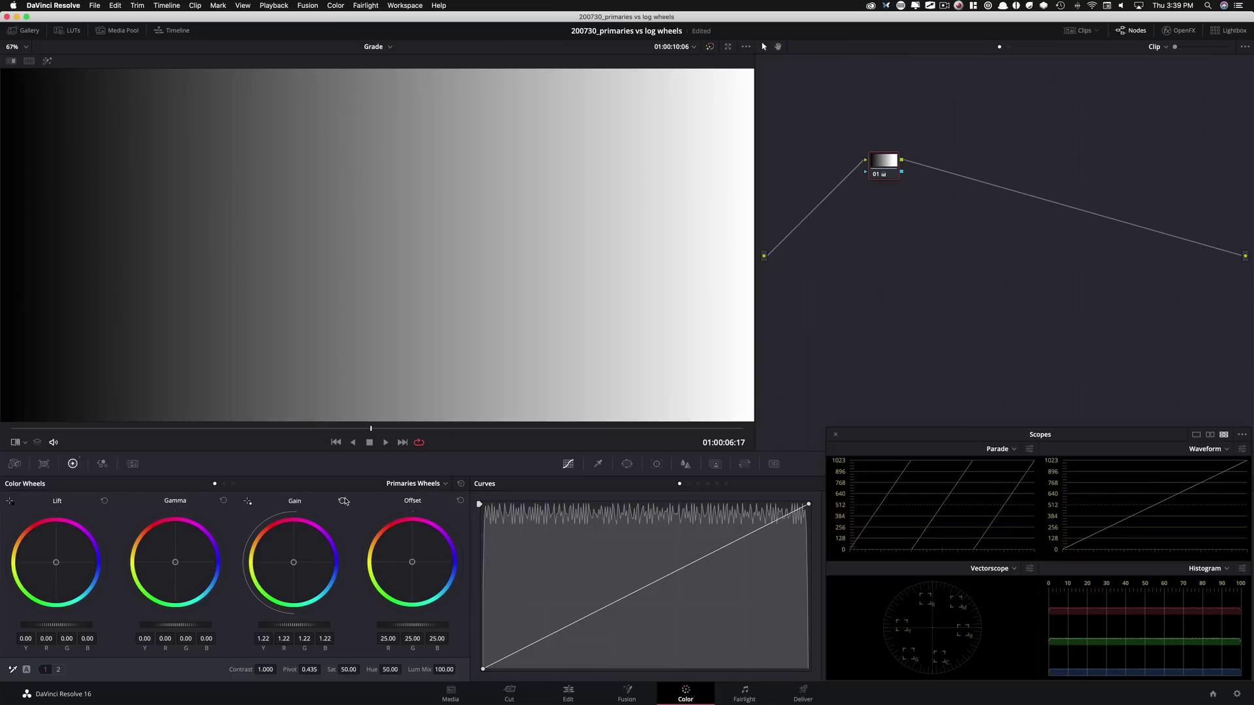
# Cycle the color wheels through Log, Primaries Bars and Primaries Wheels, ending in Log mode.
pyautogui.click(234, 484)
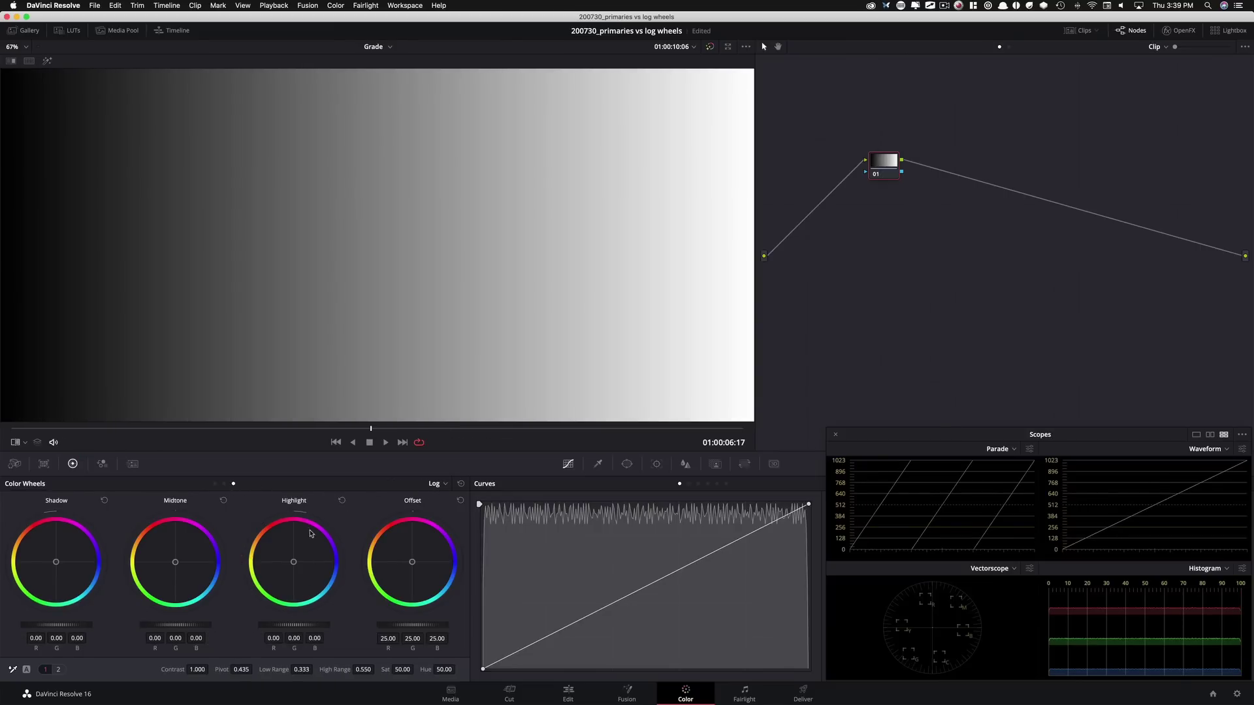
pyautogui.click(225, 484)
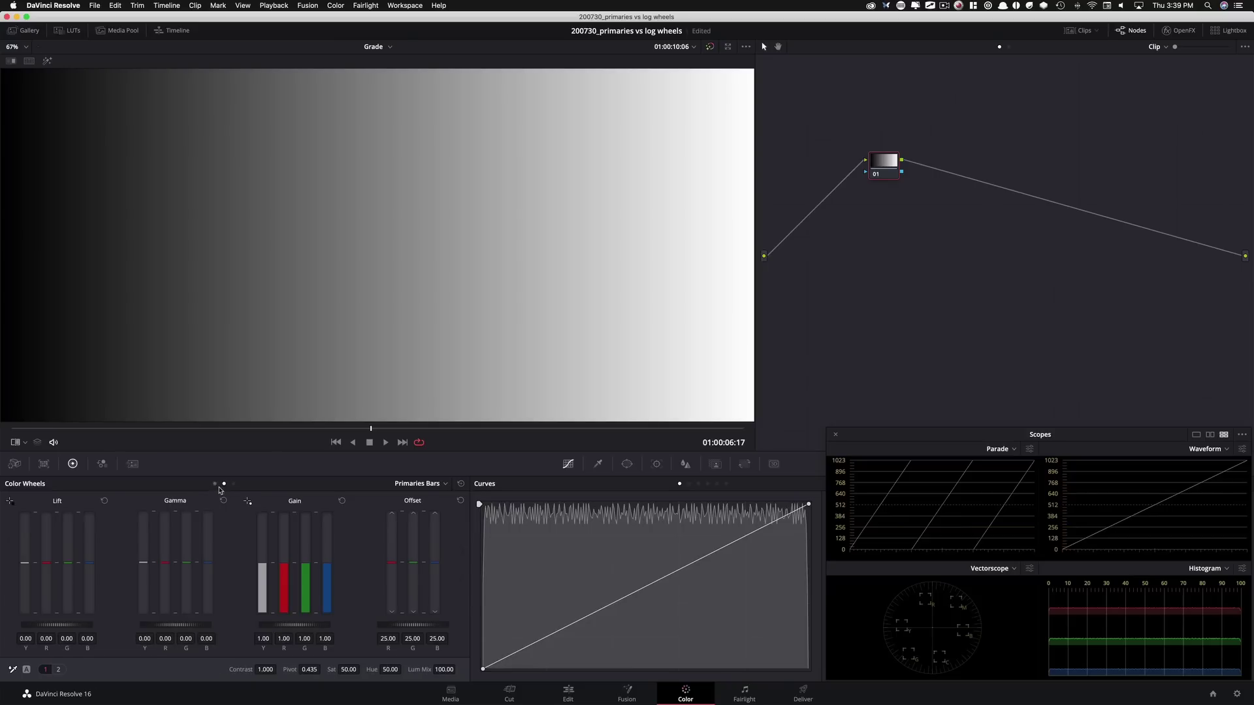
pyautogui.click(233, 484)
pyautogui.click(215, 484)
pyautogui.click(233, 484)
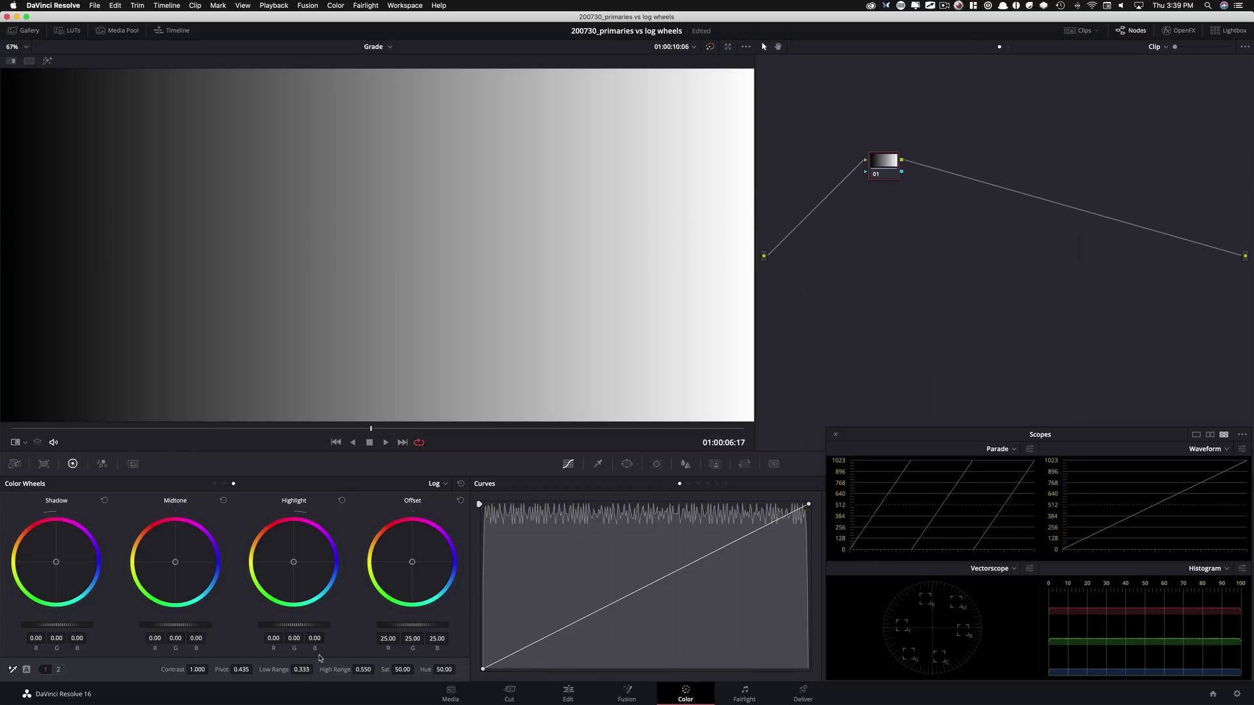
# Try the Log Highlight master wheel at 2.54, 1.64, -0.22 and 0.63 on the gradient, and reset Highlight.
pyautogui.moveTo(271, 625); pyautogui.dragTo(1204, 599)
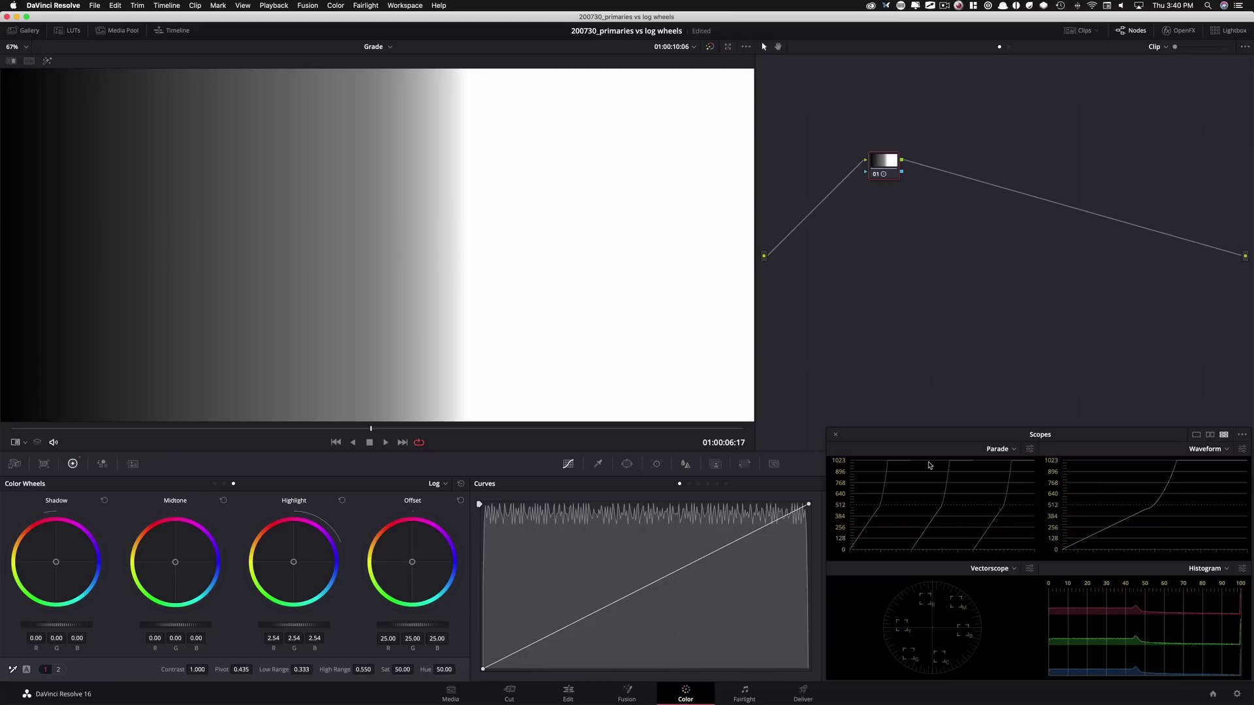
pyautogui.moveTo(294, 625); pyautogui.dragTo(406, 655)
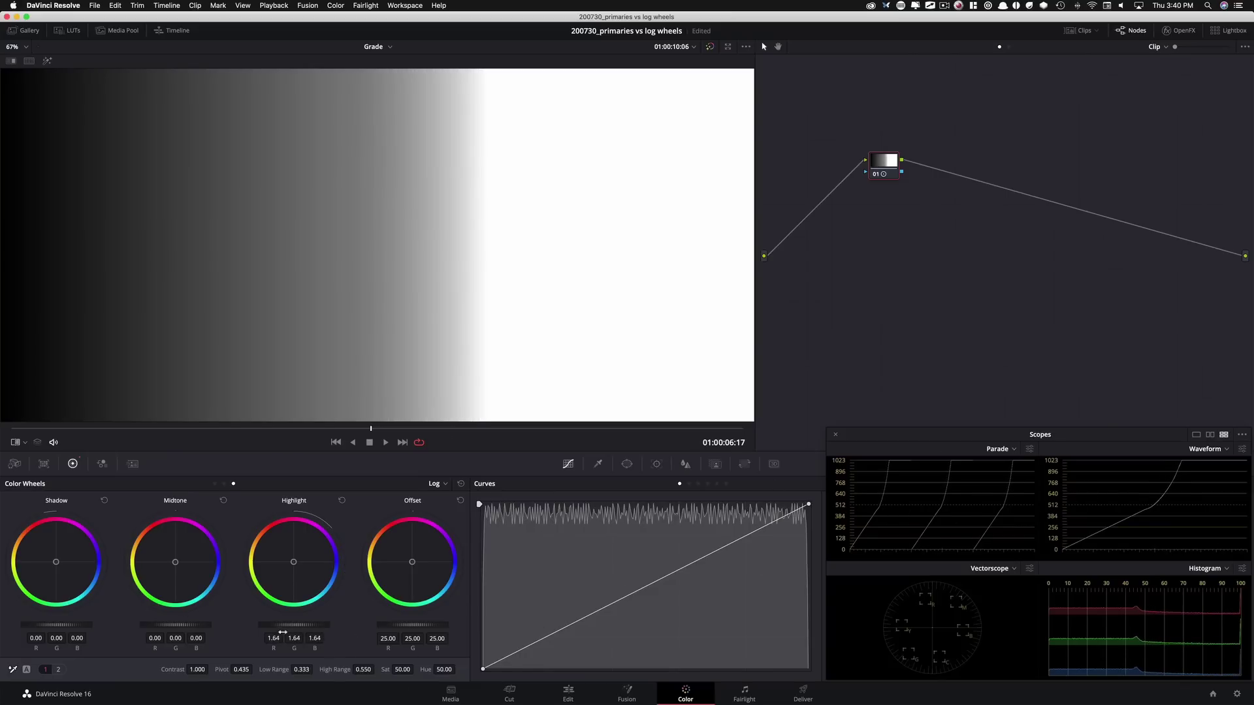
pyautogui.moveTo(314, 624); pyautogui.dragTo(66, 625)
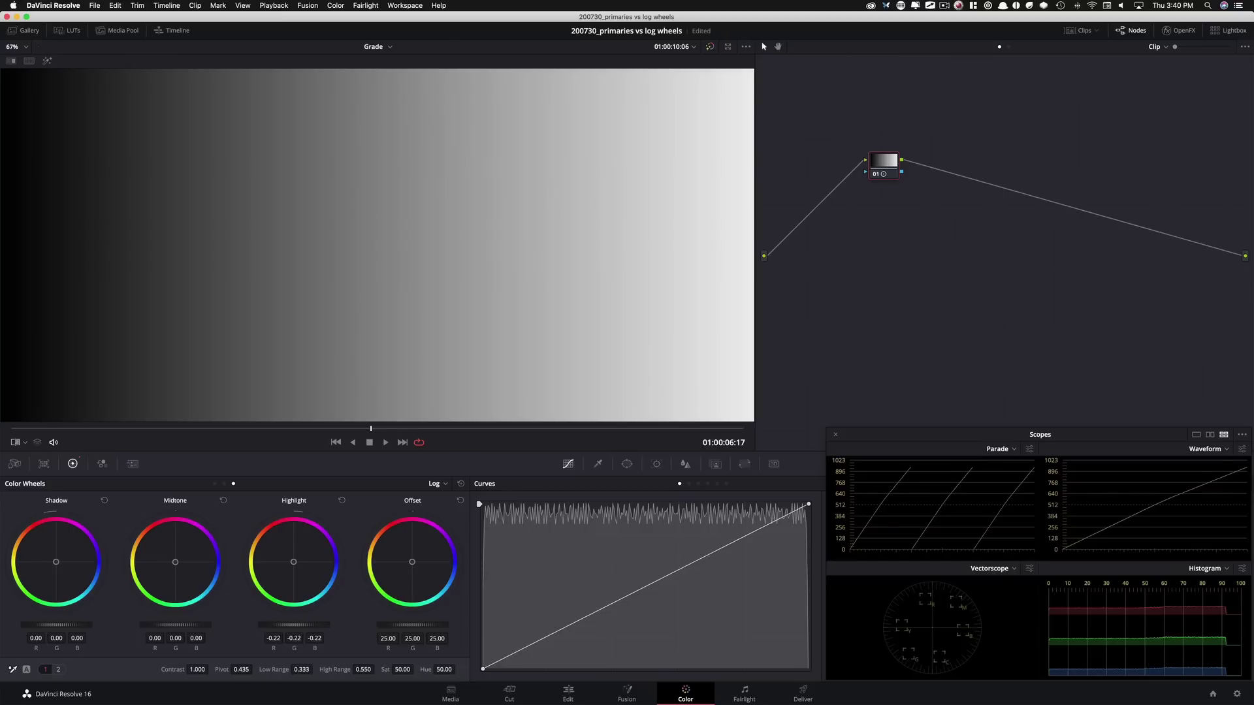
pyautogui.moveTo(293, 624); pyautogui.dragTo(501, 579)
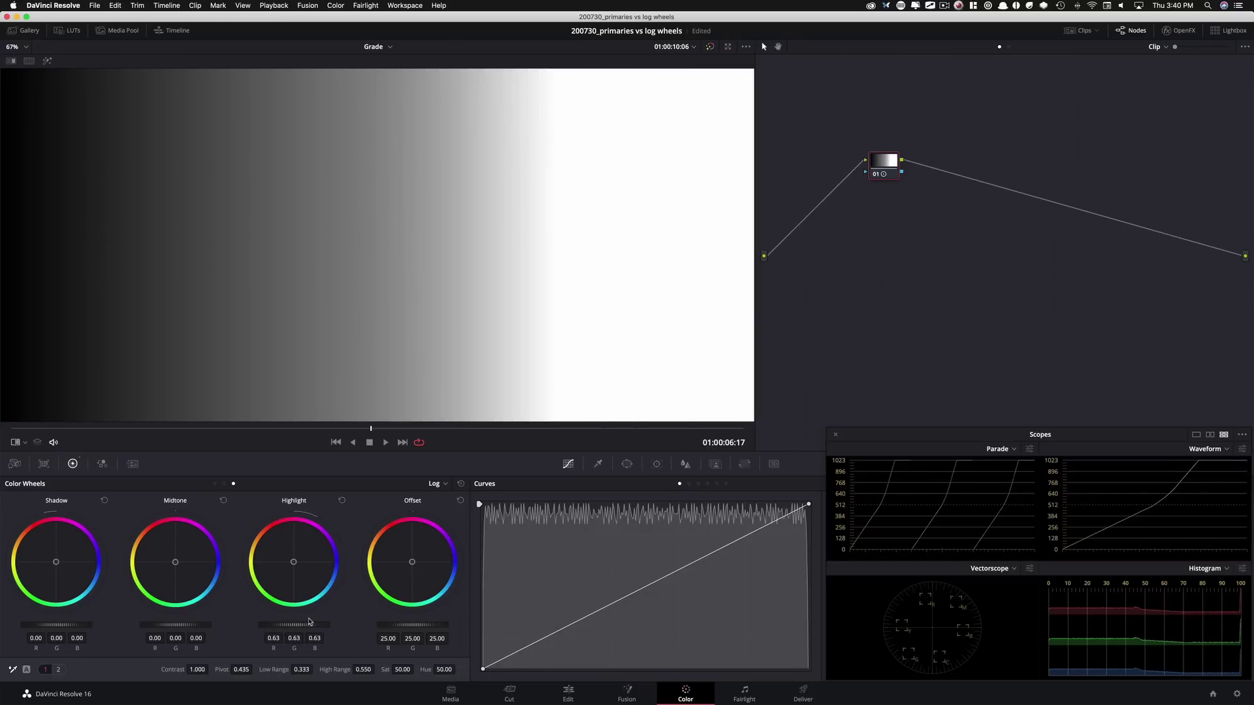
pyautogui.moveTo(306, 624); pyautogui.dragTo(150, 614)
pyautogui.click(342, 501)
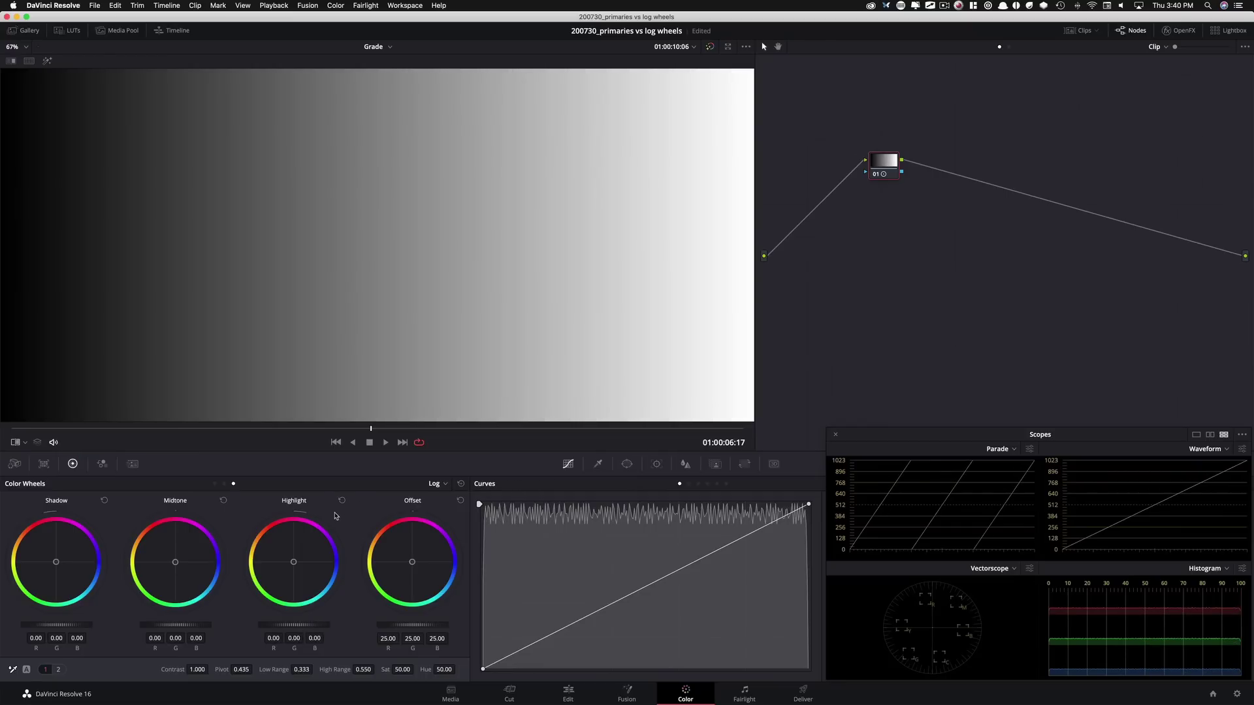
# In Primaries Wheels mode, try the Gamma master wheel at -0.38 and 0.06, and reset Gamma.
pyautogui.click(215, 484)
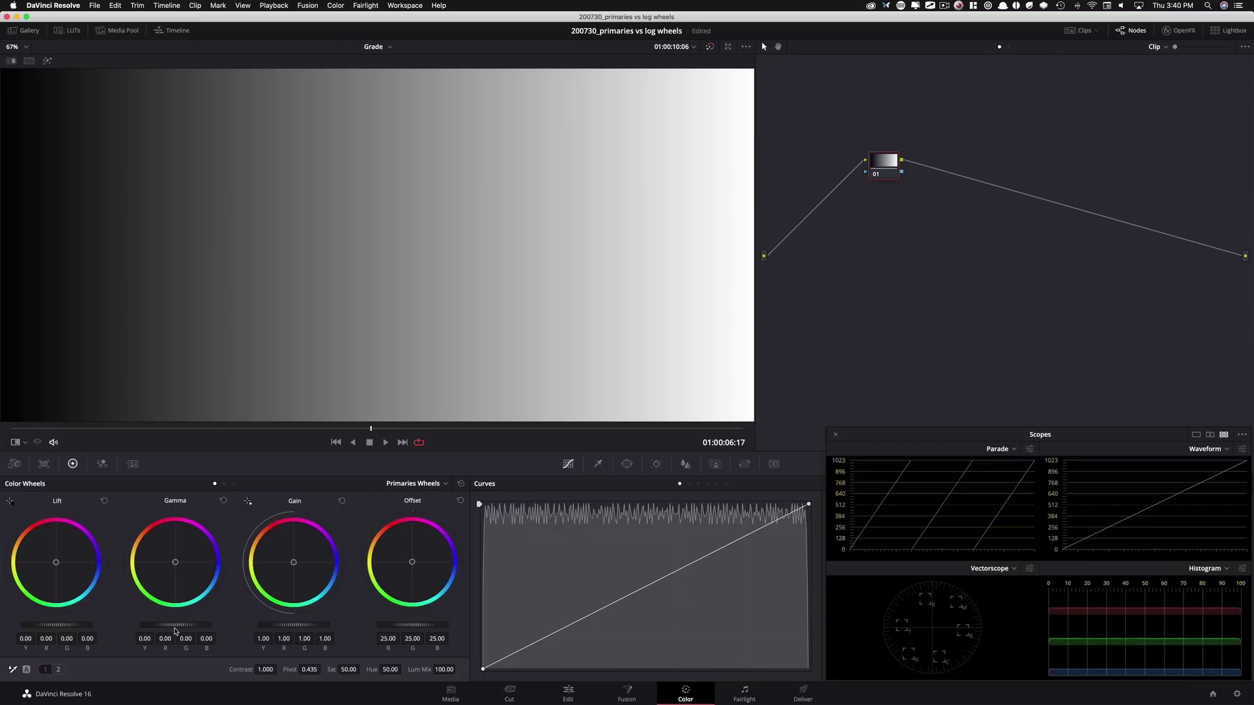
pyautogui.moveTo(175, 625); pyautogui.dragTo(1, 631)
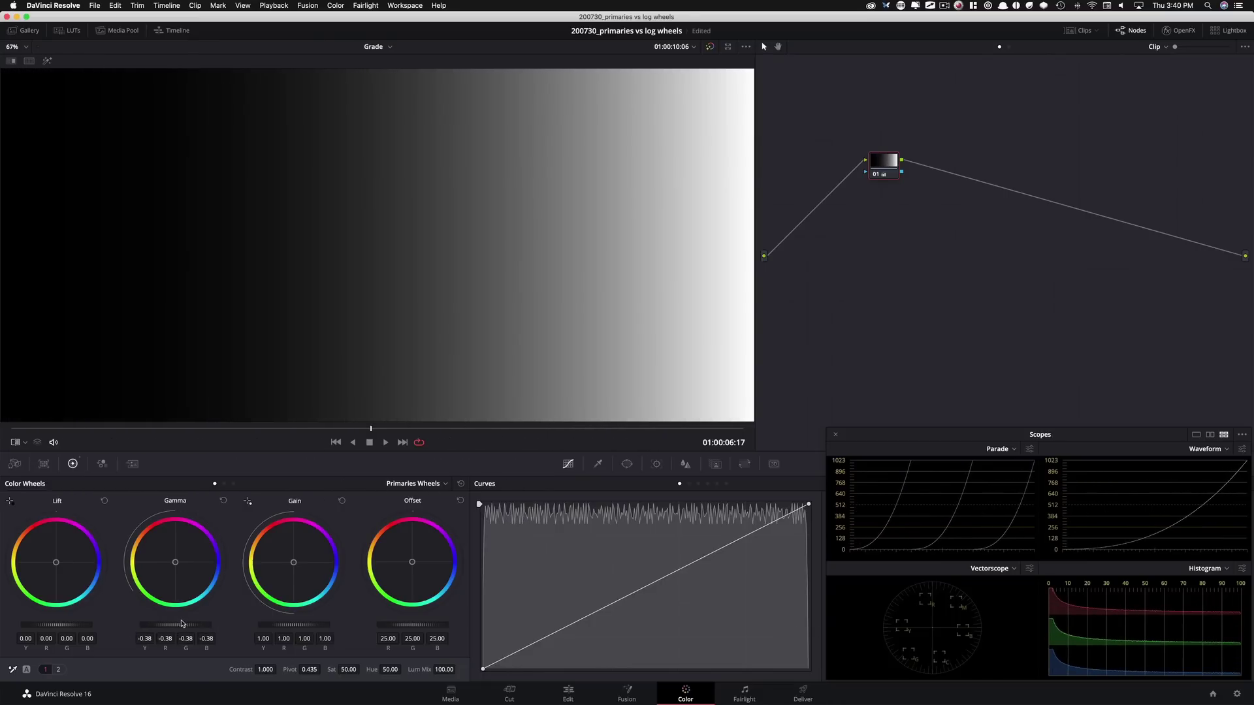
pyautogui.moveTo(79, 632); pyautogui.dragTo(164, 632)
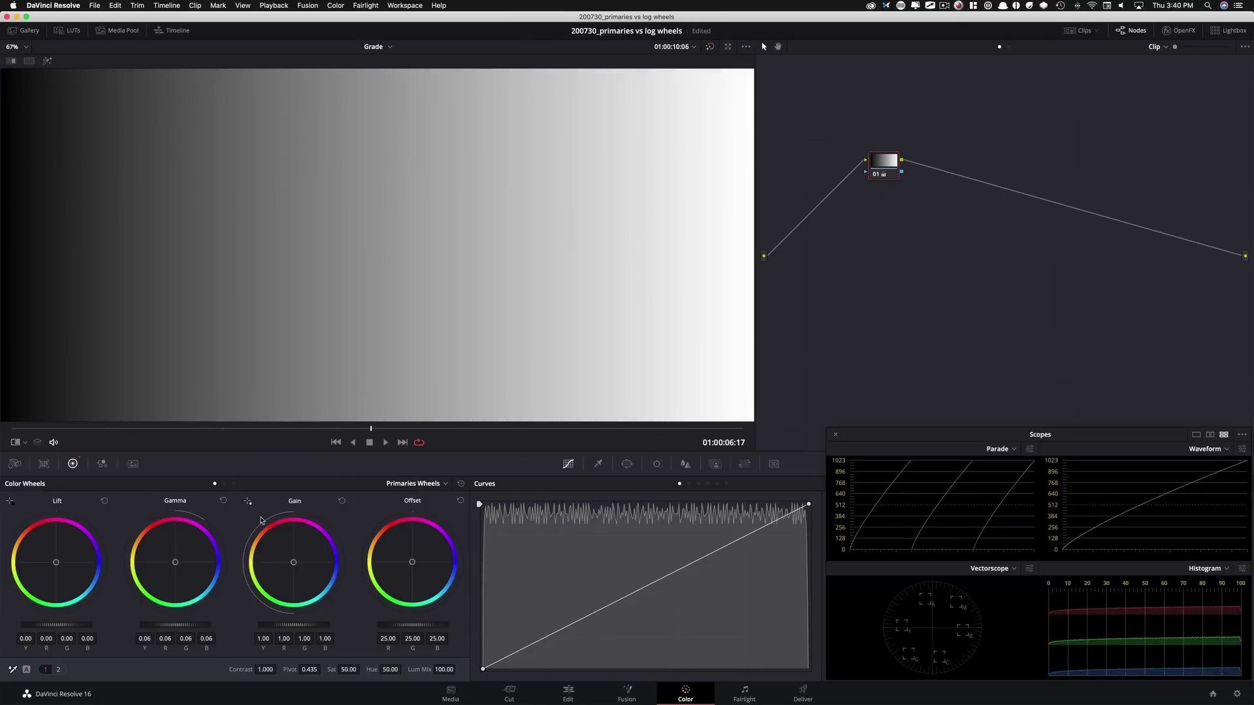
pyautogui.click(222, 501)
# Switch to Log mode, save the project, and try the Midtone master wheel at 1.00 and -1.00, resetting Midtone after each.
pyautogui.click(233, 483)
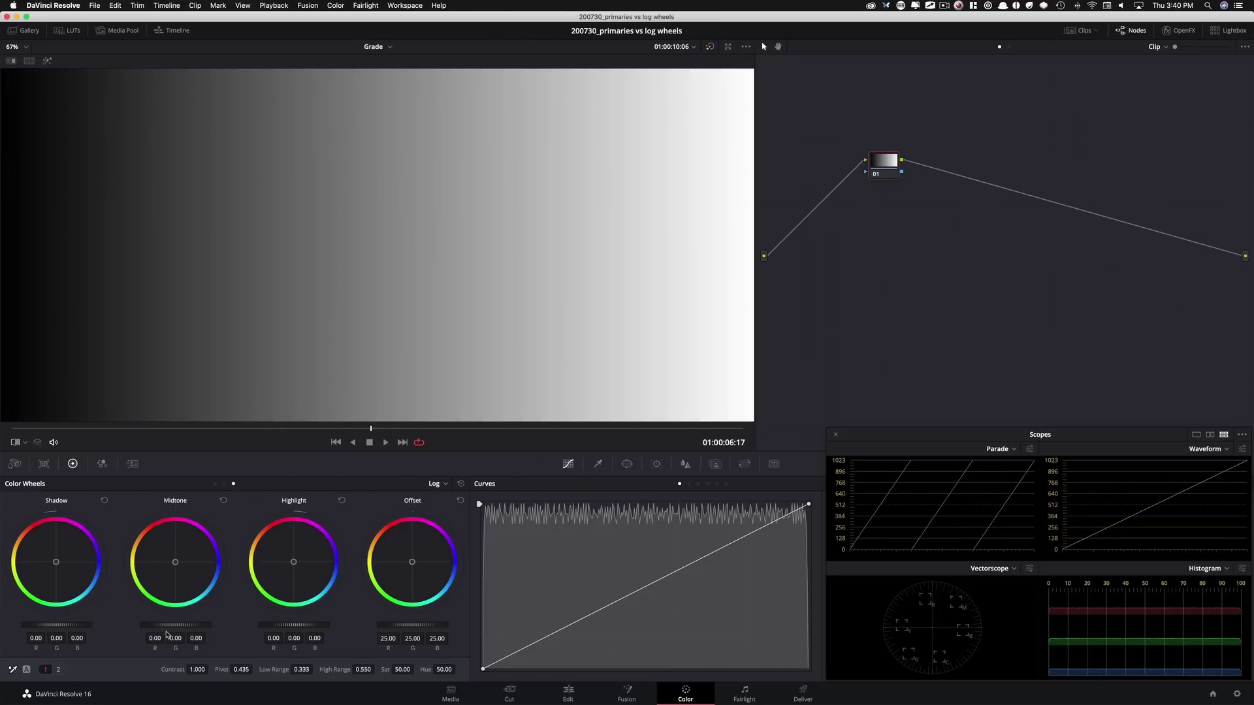
pyautogui.press('super+s')
pyautogui.moveTo(169, 630); pyautogui.dragTo(196, 630)
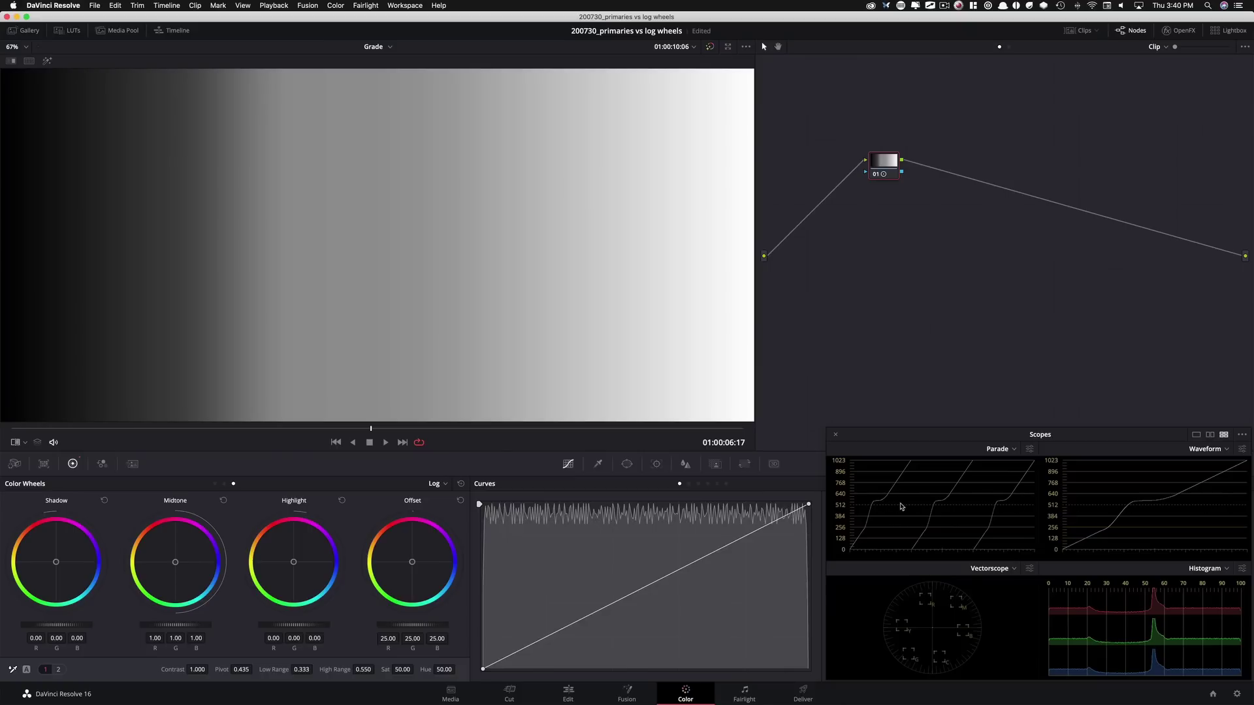
pyautogui.click(224, 500)
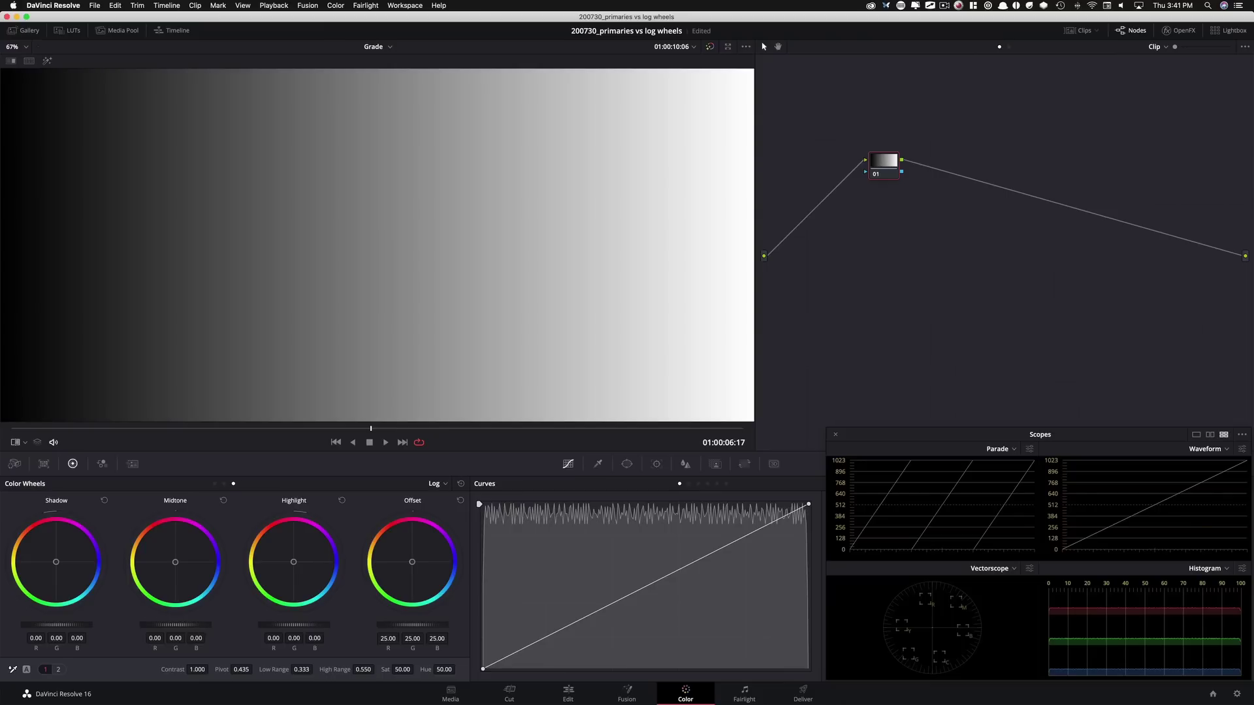
pyautogui.moveTo(175, 624); pyautogui.dragTo(139, 624)
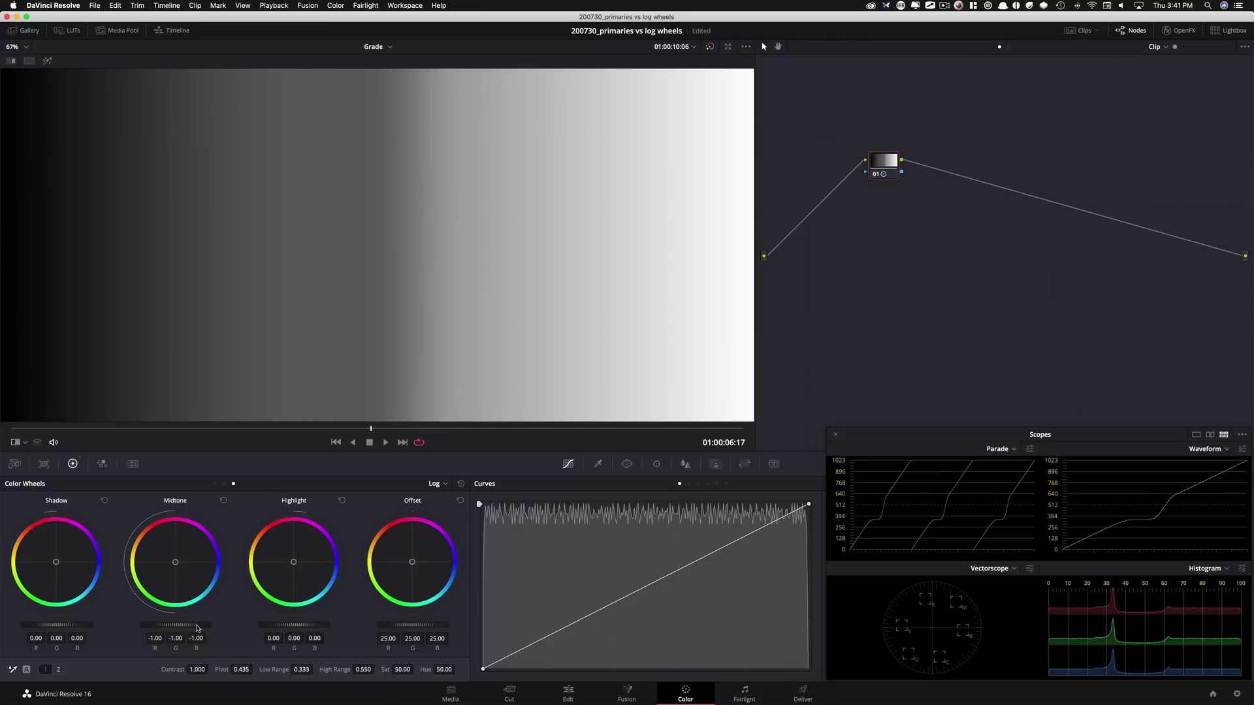
pyautogui.click(224, 500)
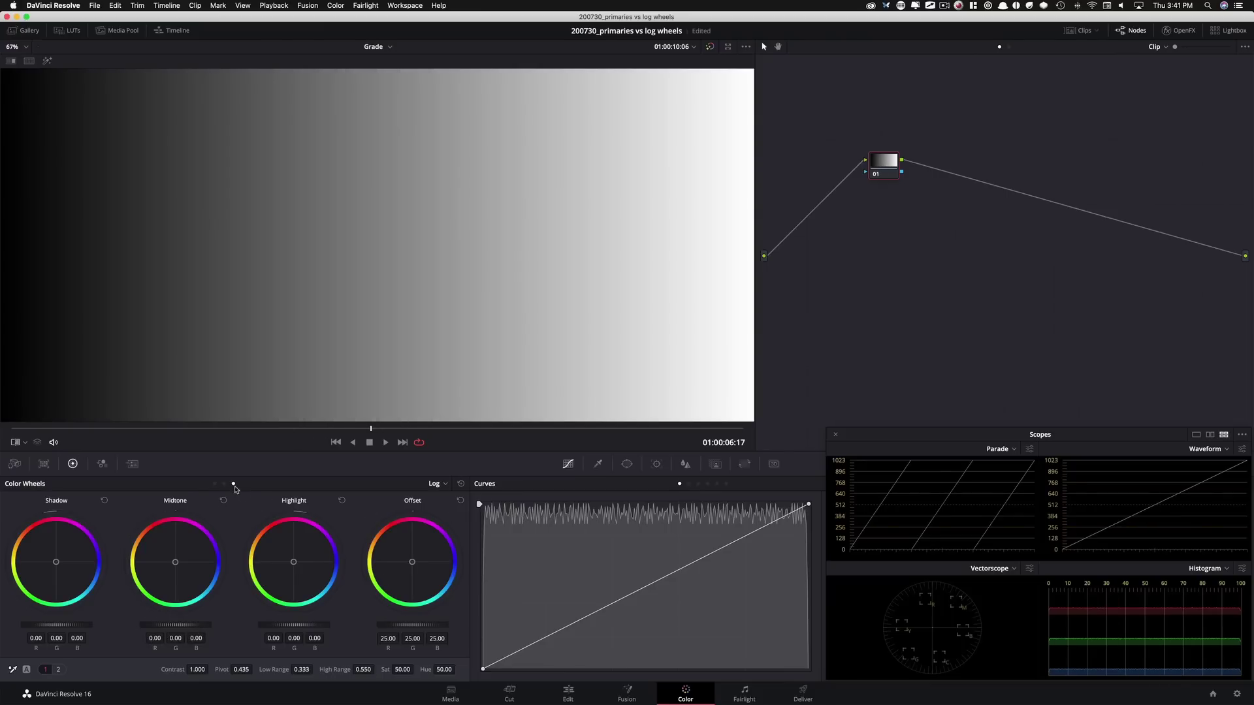
# In Primaries Wheels mode, try lowering the Lift master wheel on the gradient, and reset Lift.
pyautogui.click(214, 484)
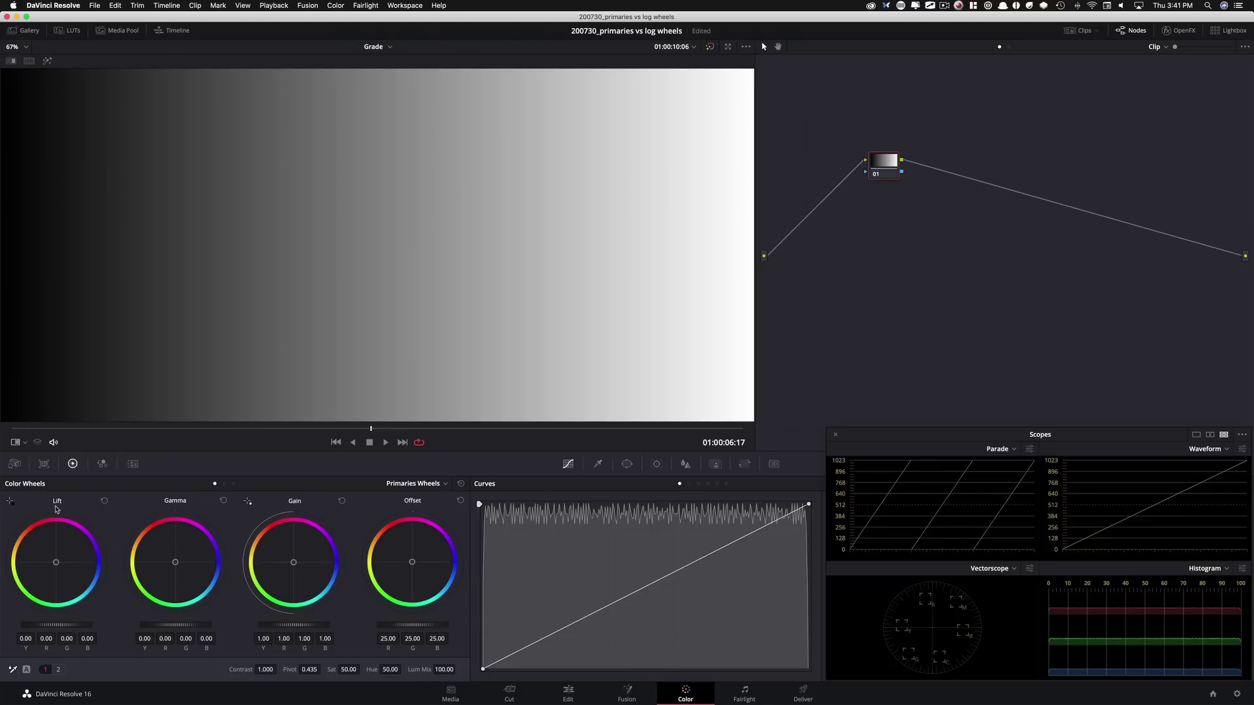
pyautogui.moveTo(42, 626)
pyautogui.mouseDown()
pyautogui.moveTo(92, 626)
pyautogui.moveTo(4, 625)
pyautogui.moveTo(33, 625)
pyautogui.mouseUp()
pyautogui.click(105, 502)
# In Log mode, lower the Shadow master wheel to -2.75 on the gradient.
pyautogui.click(234, 484)
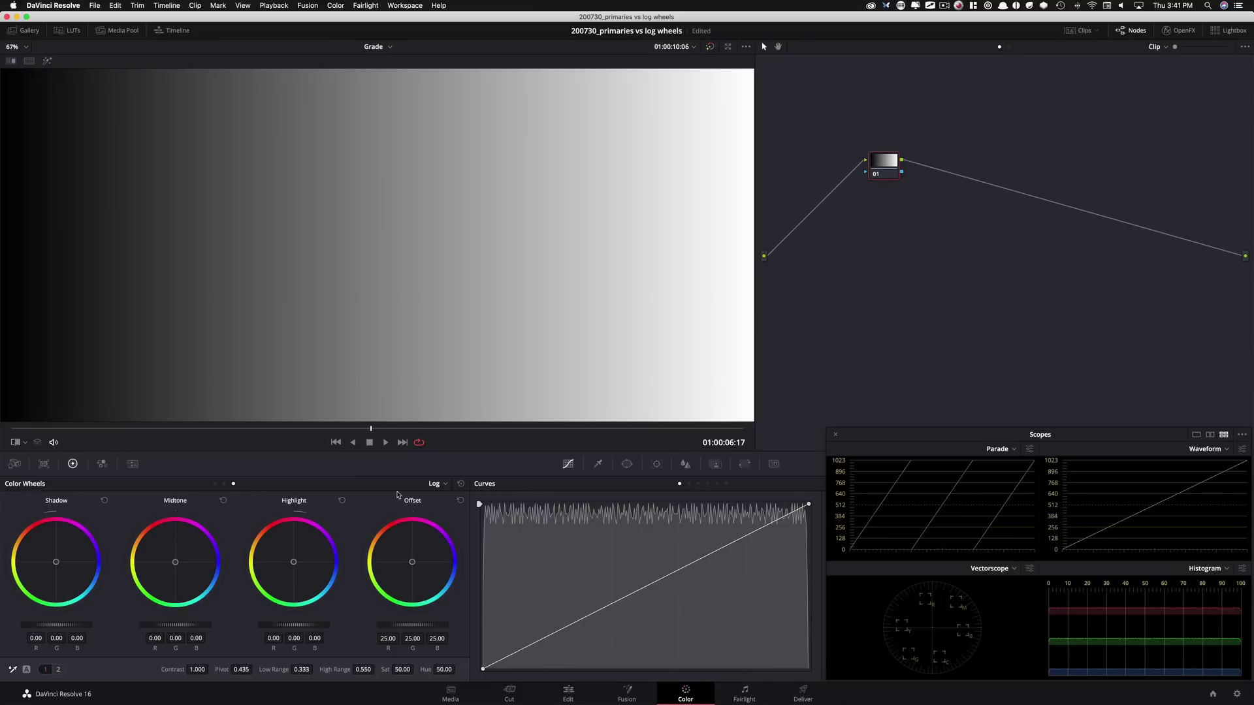
pyautogui.moveTo(57, 625); pyautogui.dragTo(23, 625)
pyautogui.moveTo(78, 625)
pyautogui.mouseDown()
pyautogui.moveTo(47, 622)
pyautogui.moveTo(57, 628)
pyautogui.mouseUp()
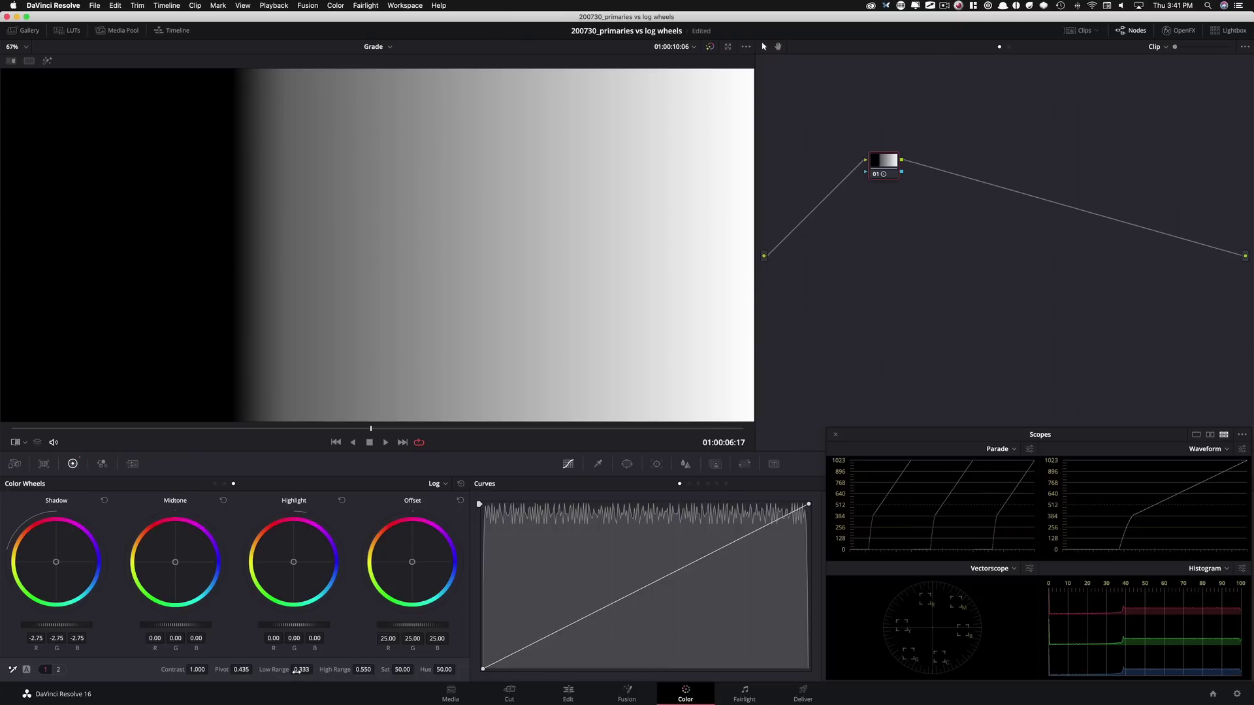
# Try the Low Range at 0.161 and 1.000 on the lowered shadows, and reset it to its default.
pyautogui.moveTo(302, 669)
pyautogui.mouseDown()
pyautogui.moveTo(263, 670)
pyautogui.moveTo(280, 670)
pyautogui.mouseUp()
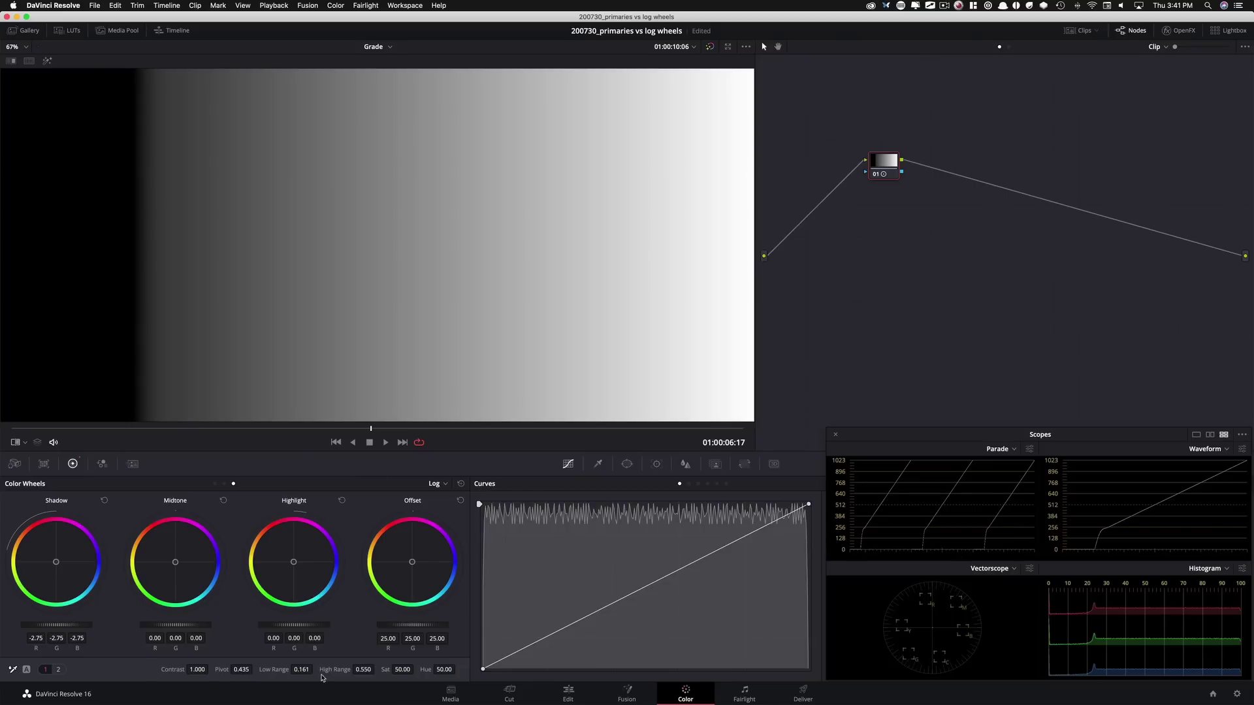
pyautogui.moveTo(315, 669); pyautogui.dragTo(1147, 535)
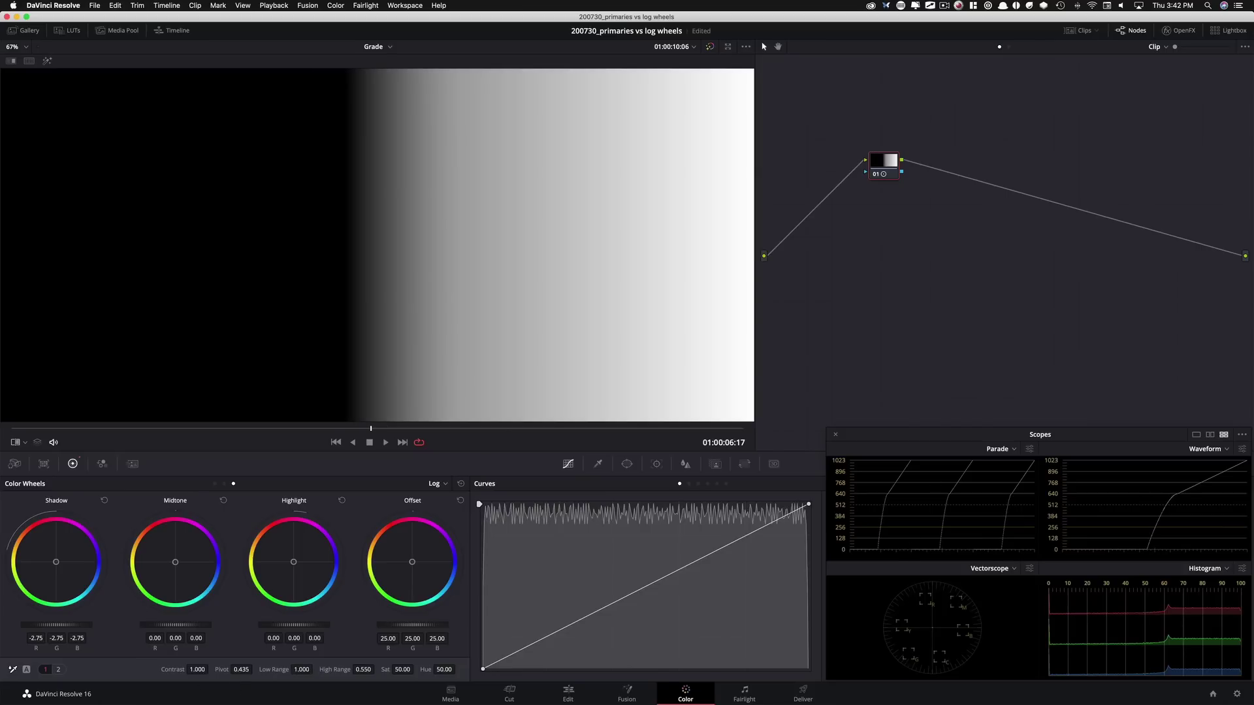
pyautogui.doubleClick(282, 671)
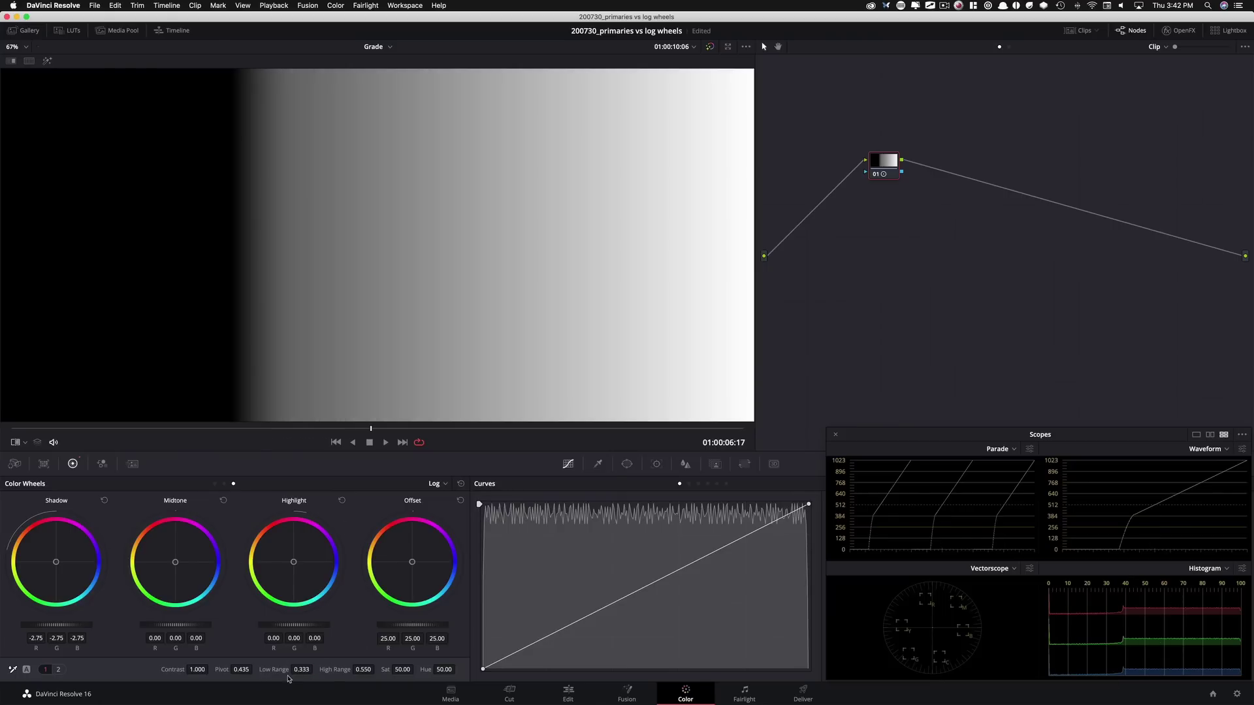